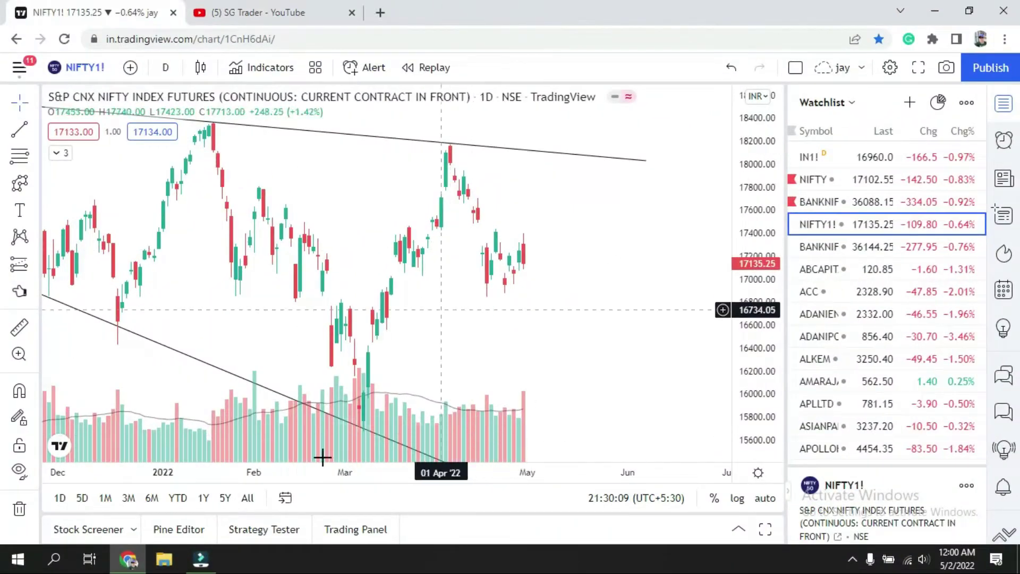
Expand the bottom panel to a maximized Stock Screener and browse its preset screens list
left_click_drag(464, 513, 487, 271)
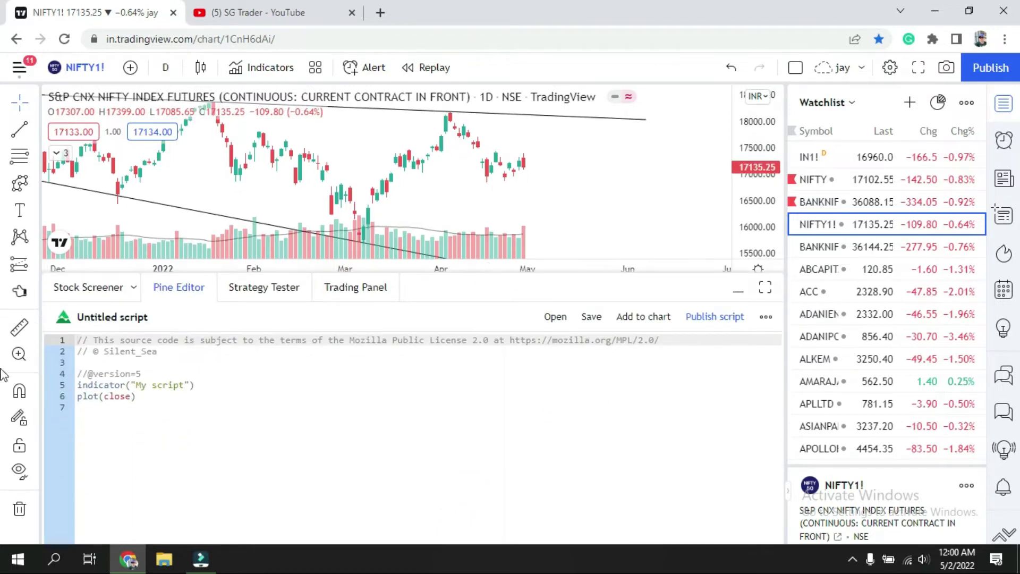
left_click(85, 290)
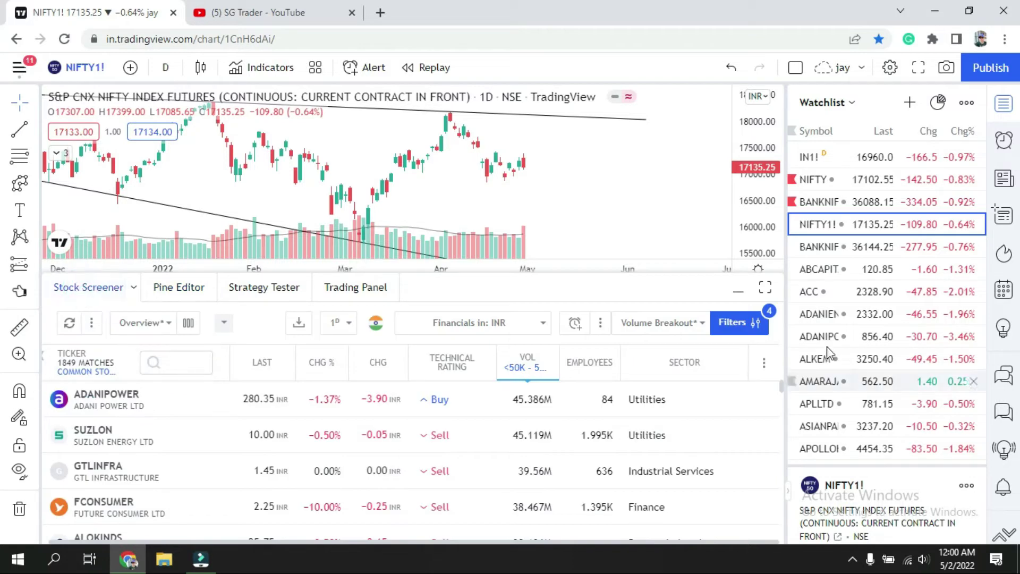
left_click(765, 290)
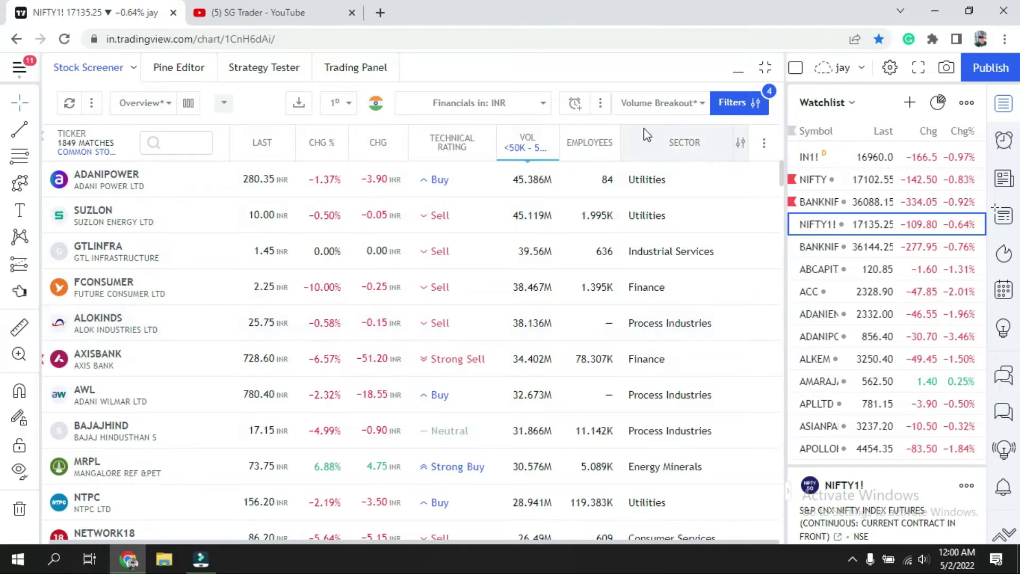
left_click(702, 104)
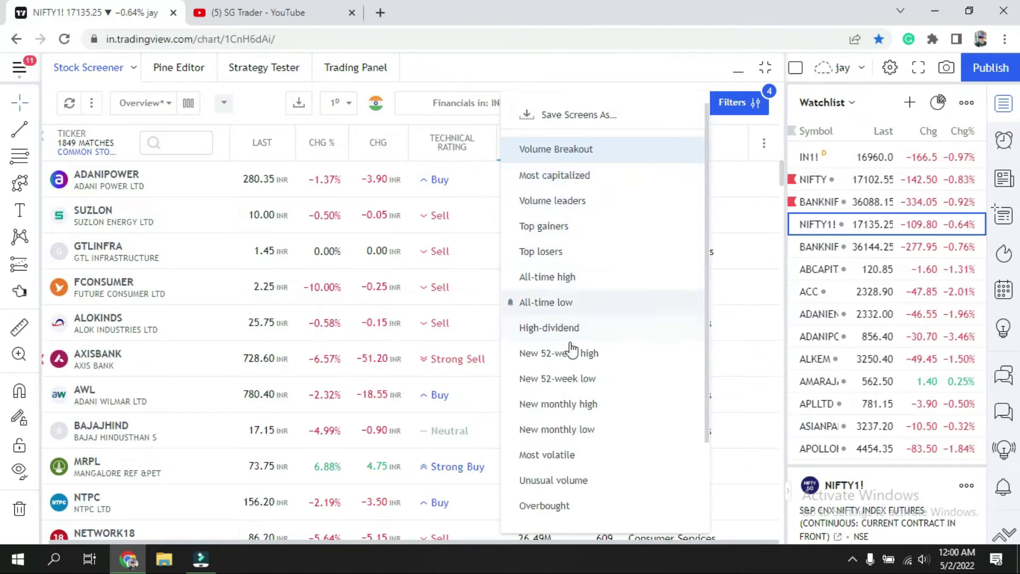
scroll(585, 487, "down", 2)
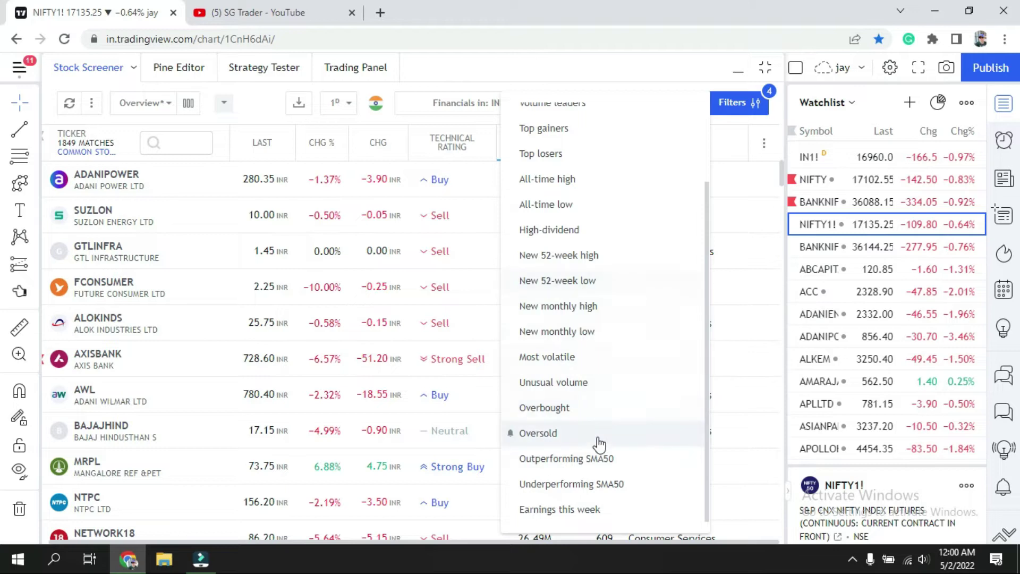
scroll(599, 444, "up", 2)
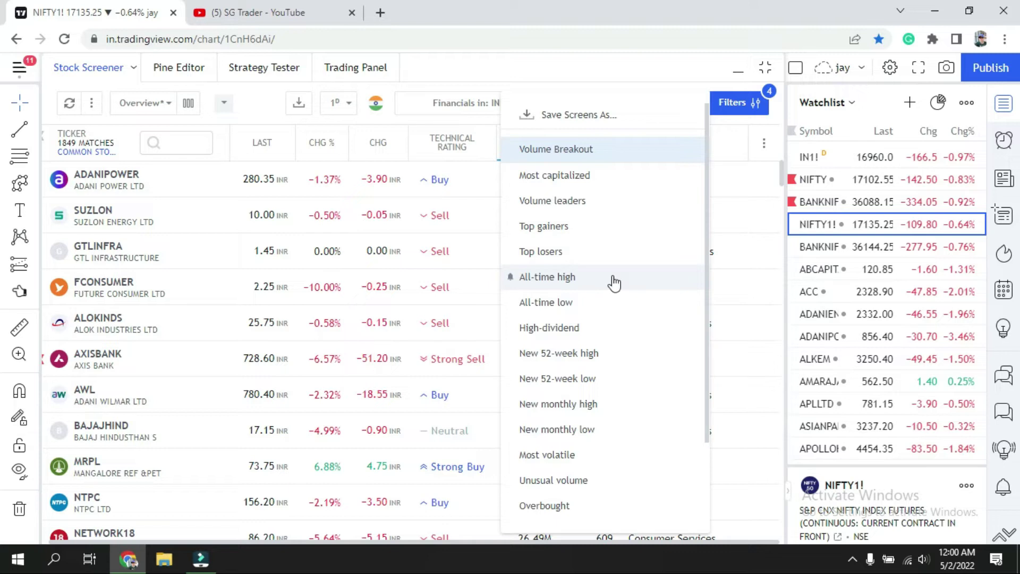
Open the screener Filters on the Descriptive category and review the volume, price and pre/post-market rows
left_click(736, 109)
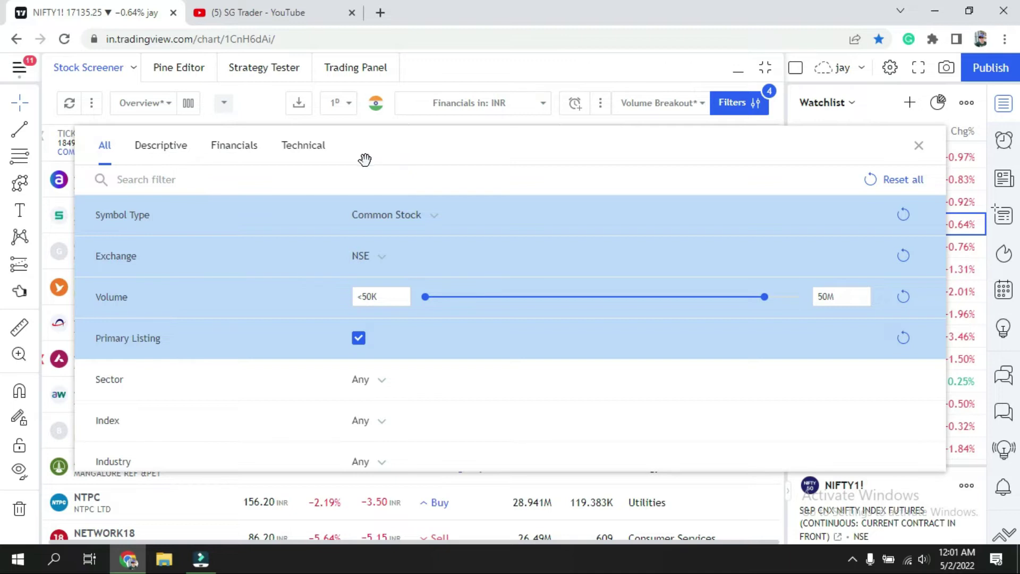
left_click(159, 145)
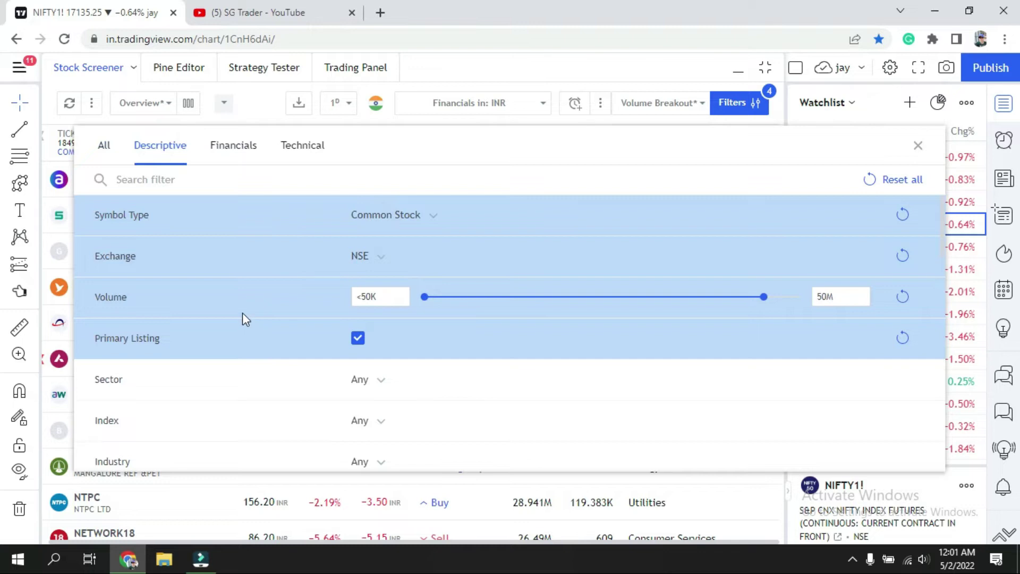
scroll(243, 318, "down", 2)
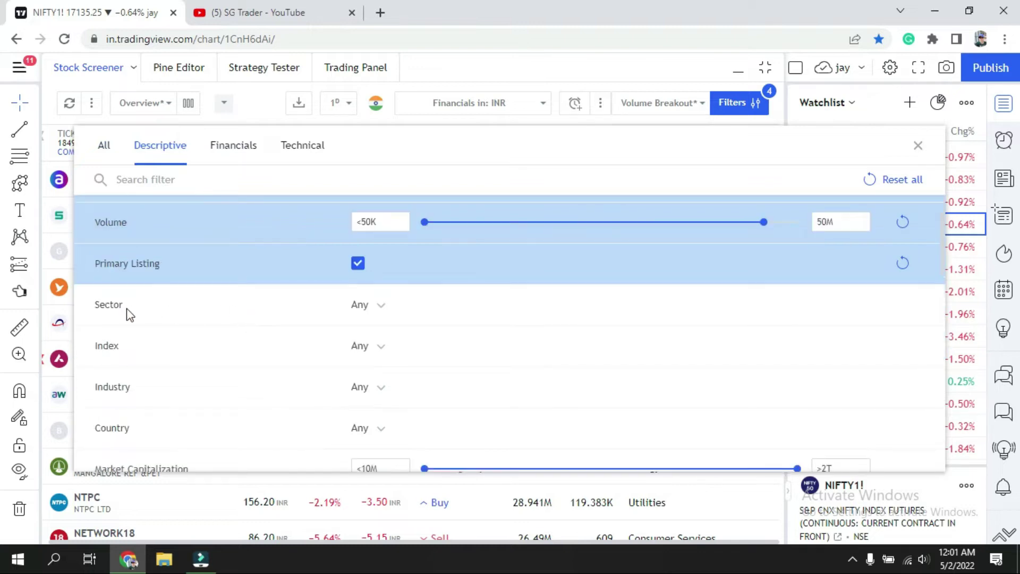
scroll(290, 335, "down", 1)
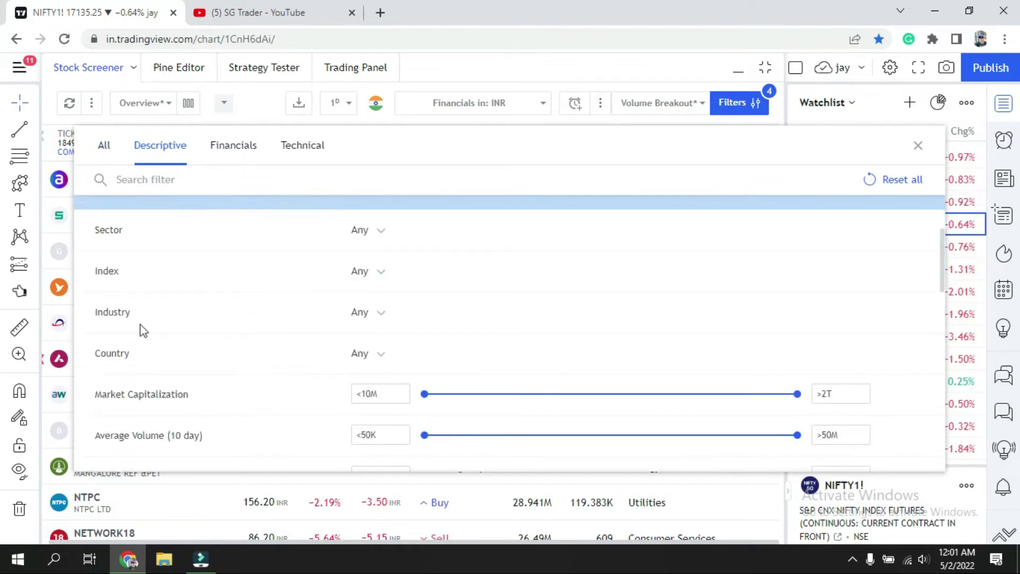
scroll(272, 356, "down", 2)
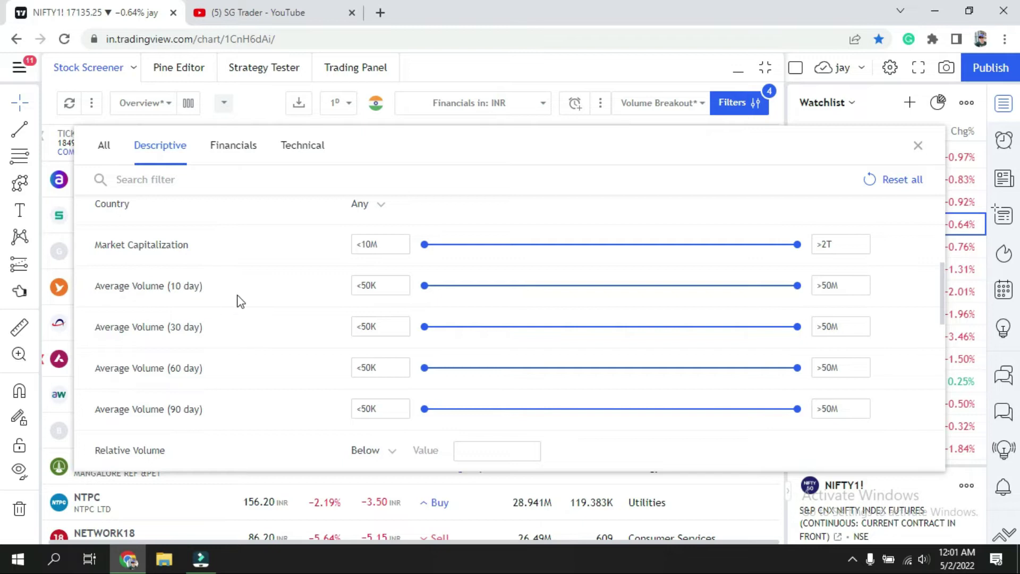
scroll(224, 303, "down", 5)
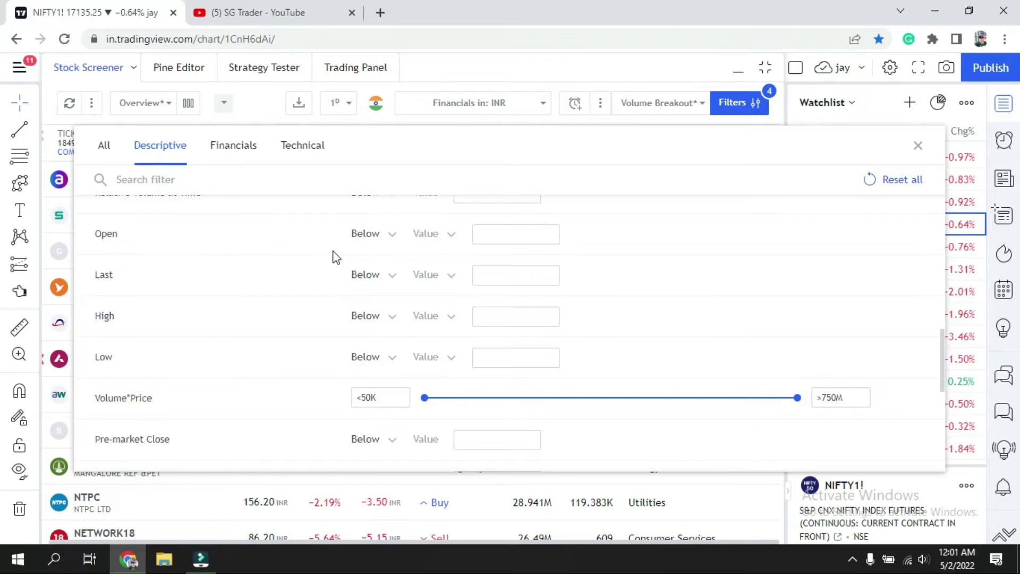
scroll(336, 257, "down", 3)
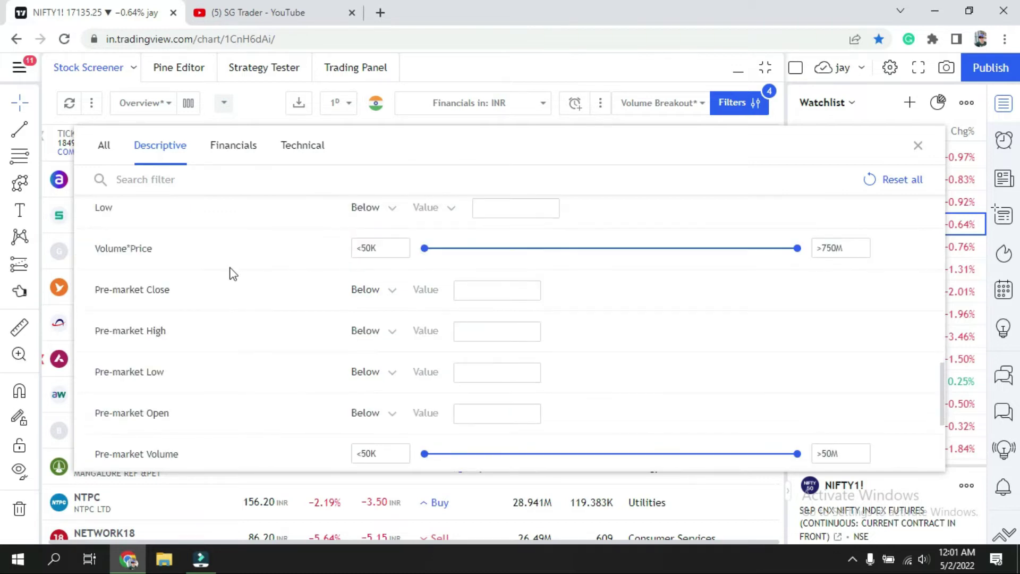
scroll(232, 273, "down", 2)
scroll(233, 296, "down", 3)
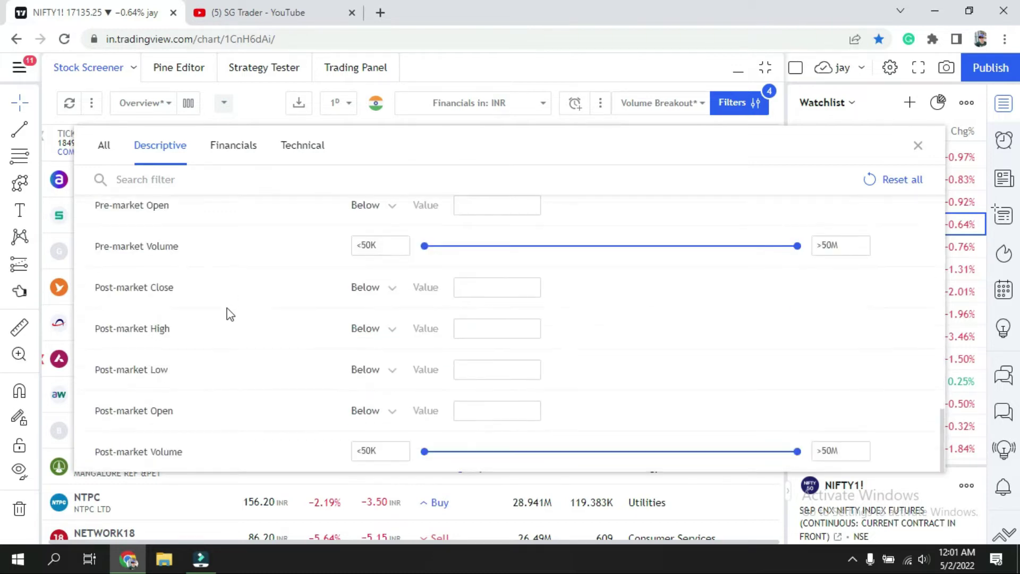
scroll(234, 350, "up", 5)
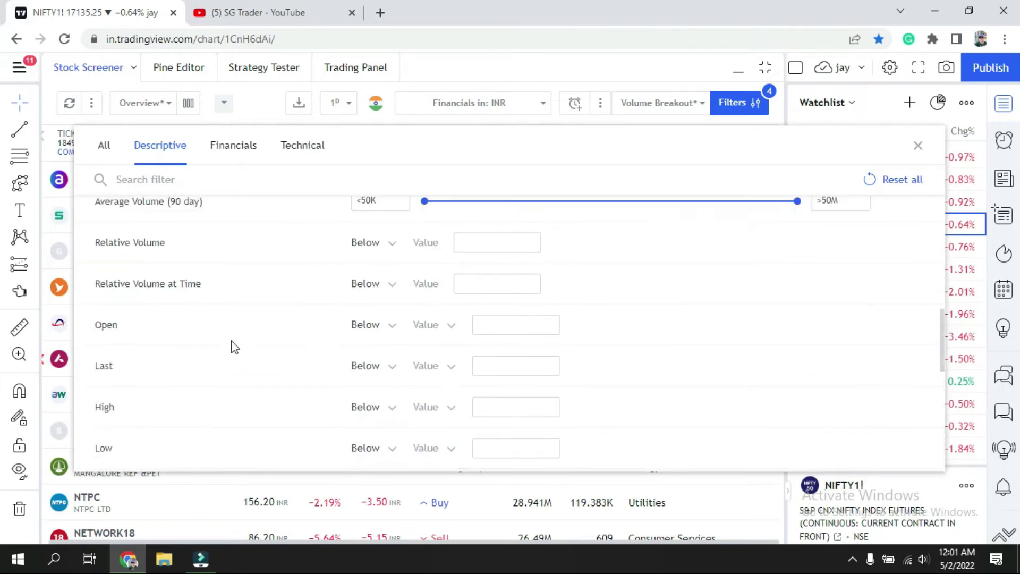
Show the Financials filters and review ratios like Price to Earnings (TTM) and Return on Equity
left_click(234, 145)
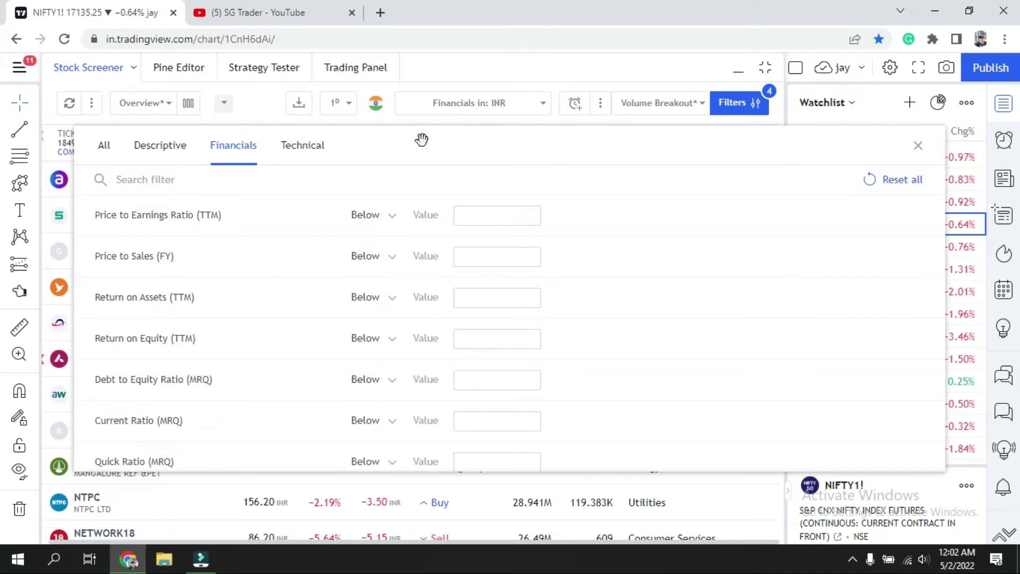
scroll(215, 321, "down", 4)
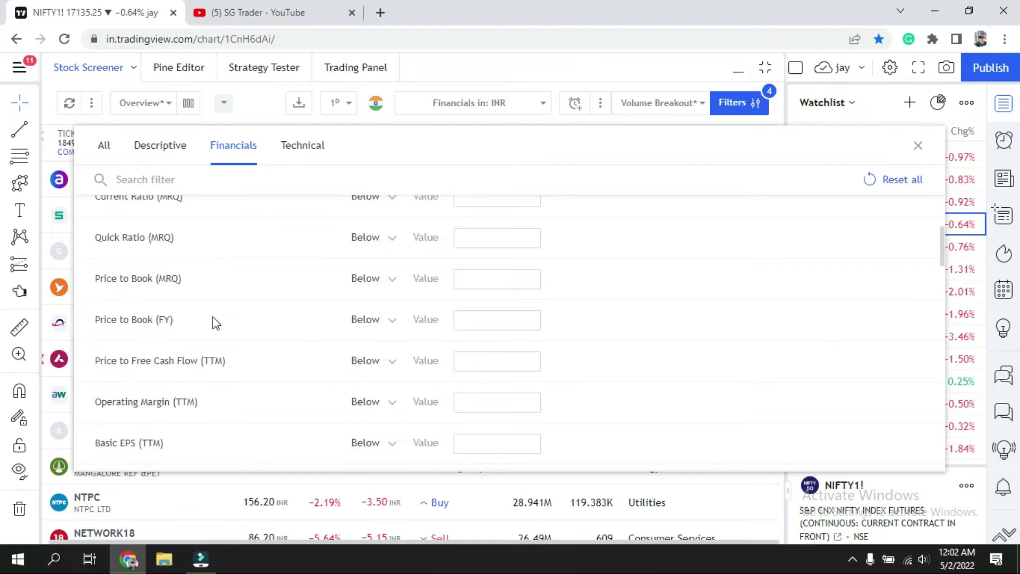
scroll(213, 317, "down", 4)
scroll(215, 322, "down", 4)
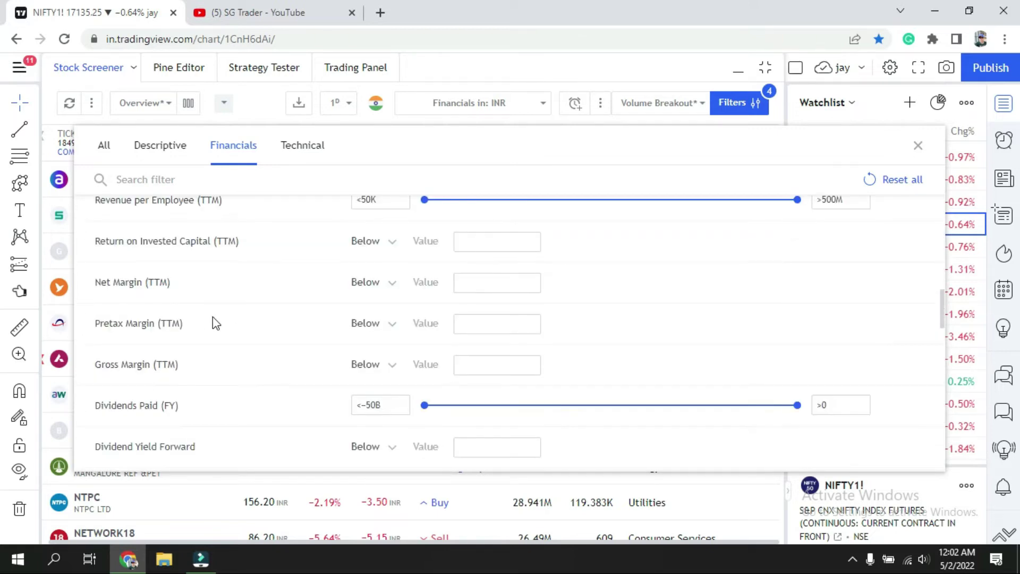
scroll(213, 319, "up", 12)
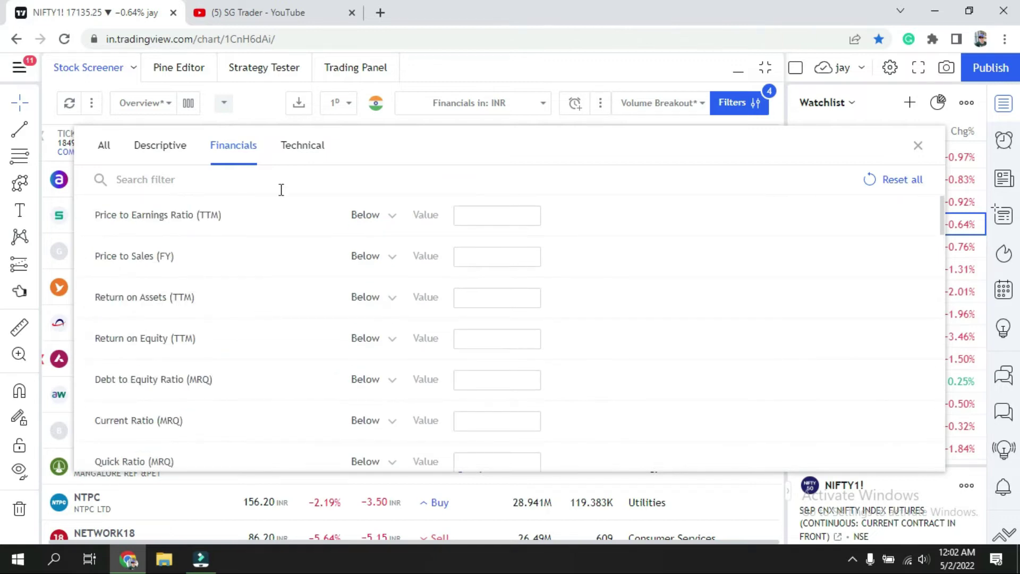
left_click(298, 154)
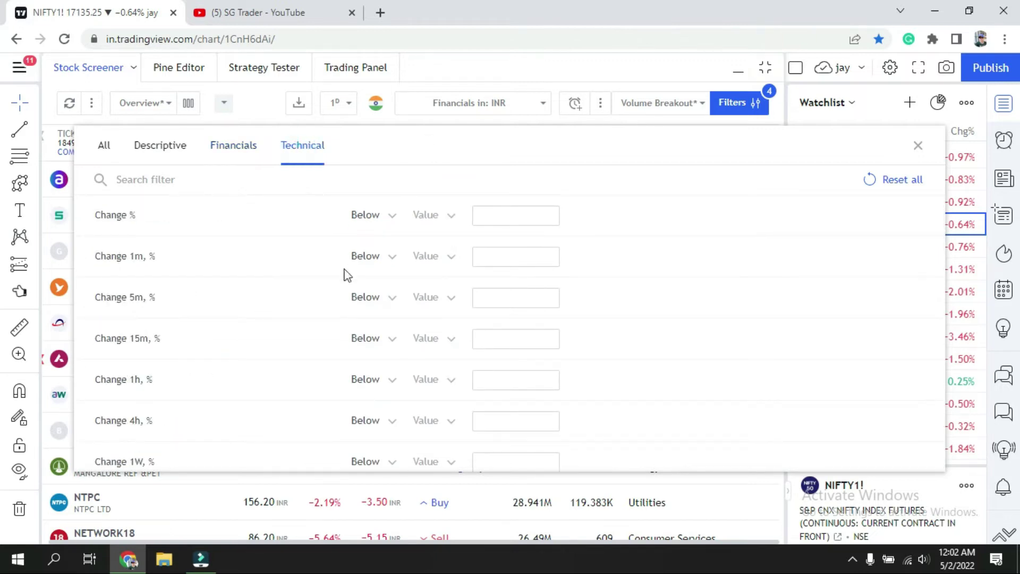
scroll(258, 310, "down", 9)
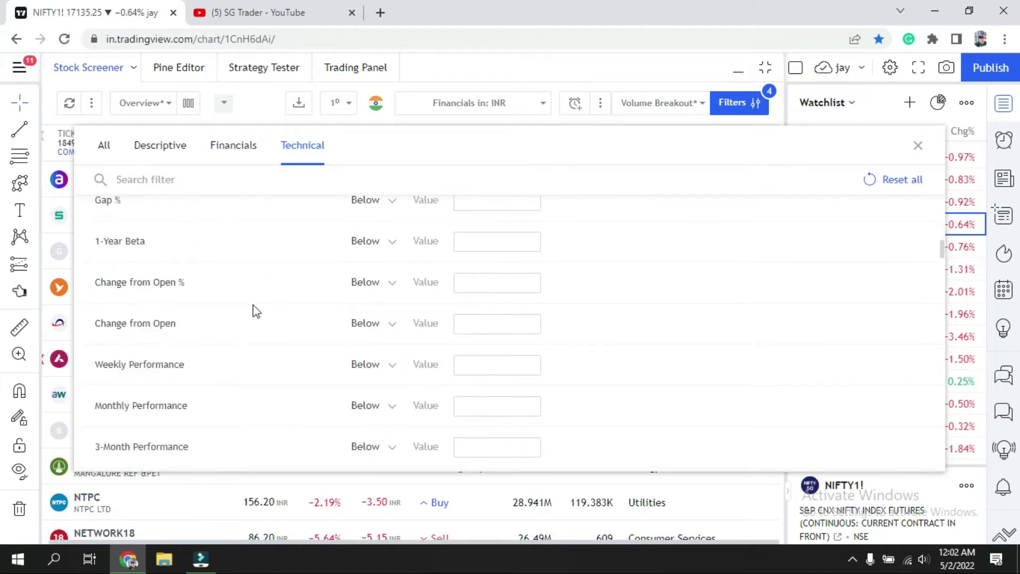
scroll(257, 309, "down", 5)
scroll(253, 304, "down", 4)
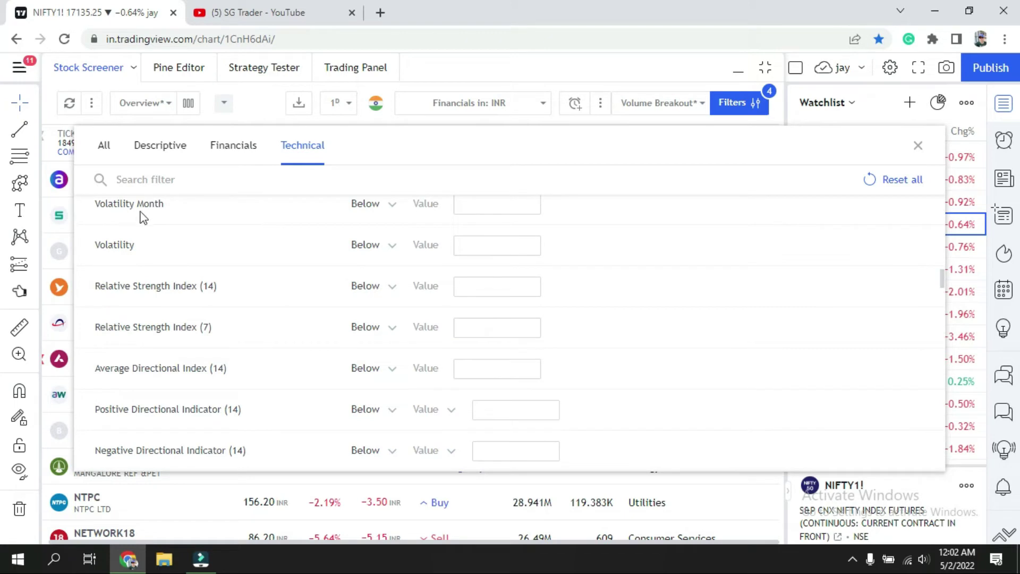
scroll(157, 308, "down", 3)
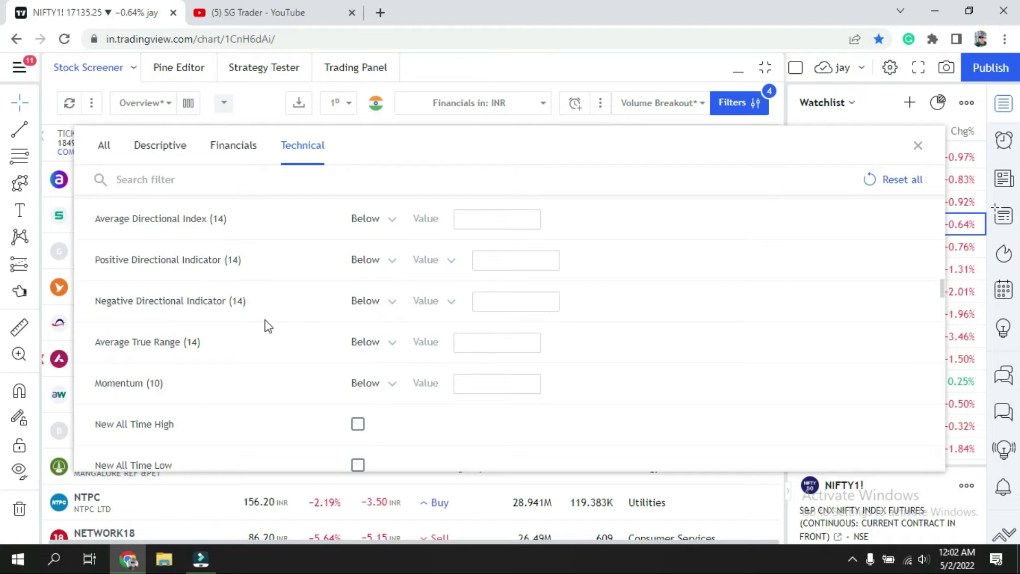
scroll(268, 326, "down", 1)
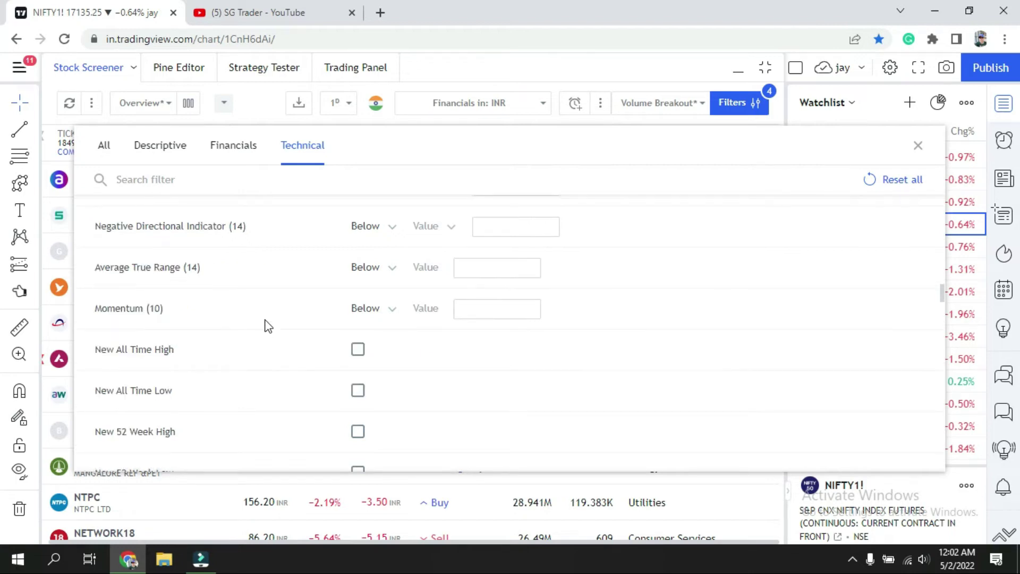
scroll(269, 326, "down", 5)
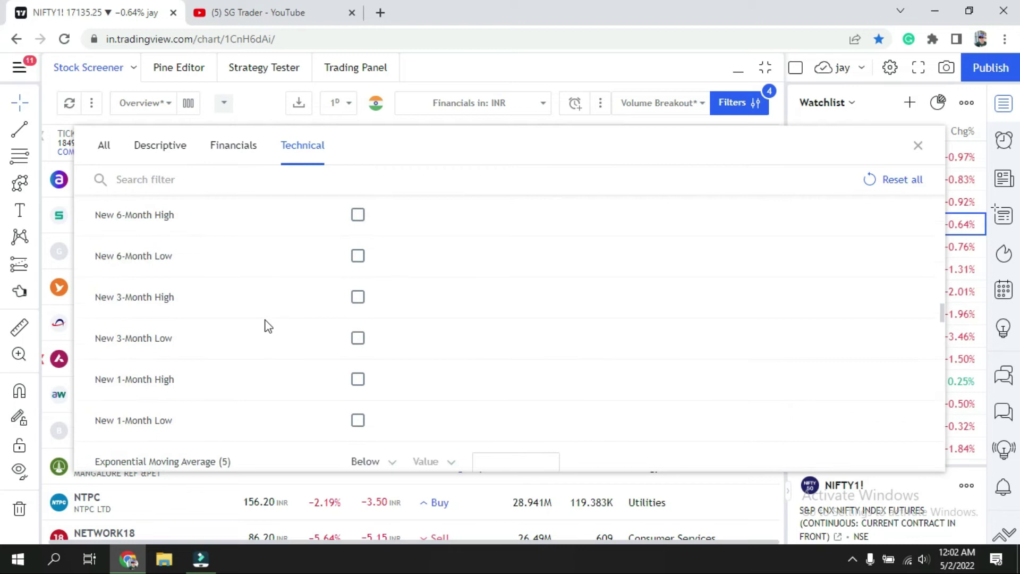
scroll(268, 326, "down", 3)
scroll(268, 326, "down", 11)
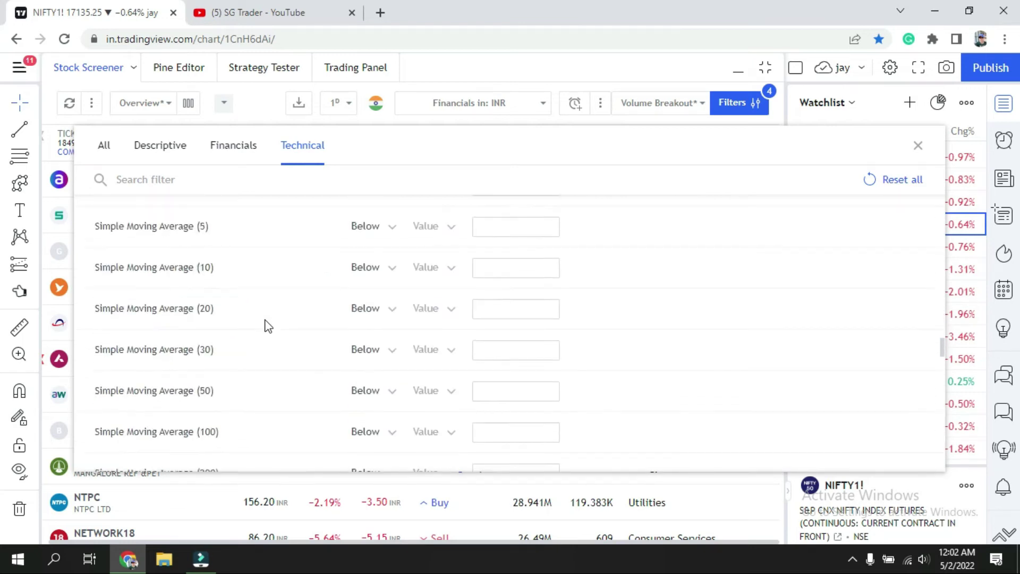
scroll(268, 326, "down", 5)
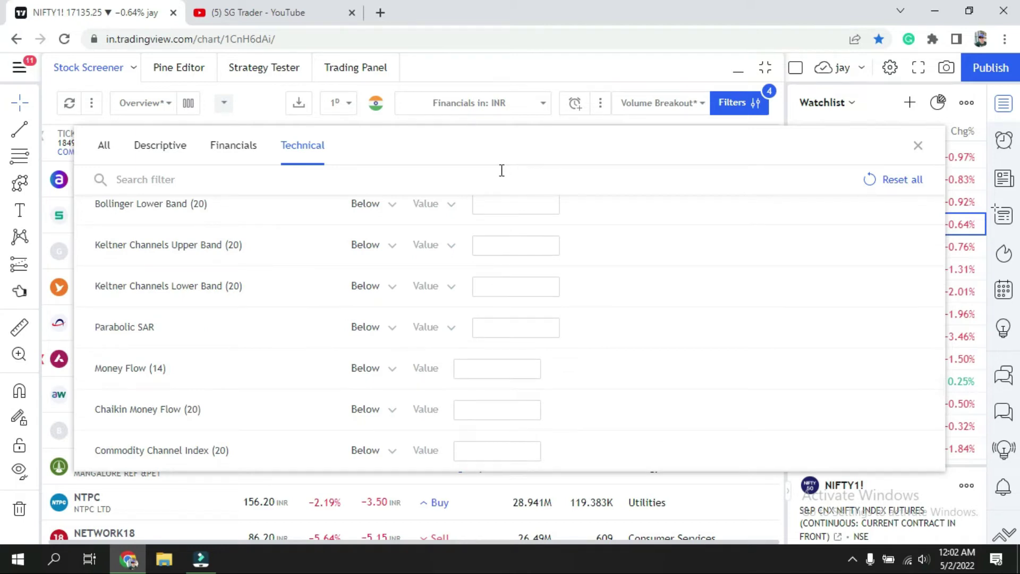
Close the Filters panel to see all 1849 screener matches again
left_click(918, 149)
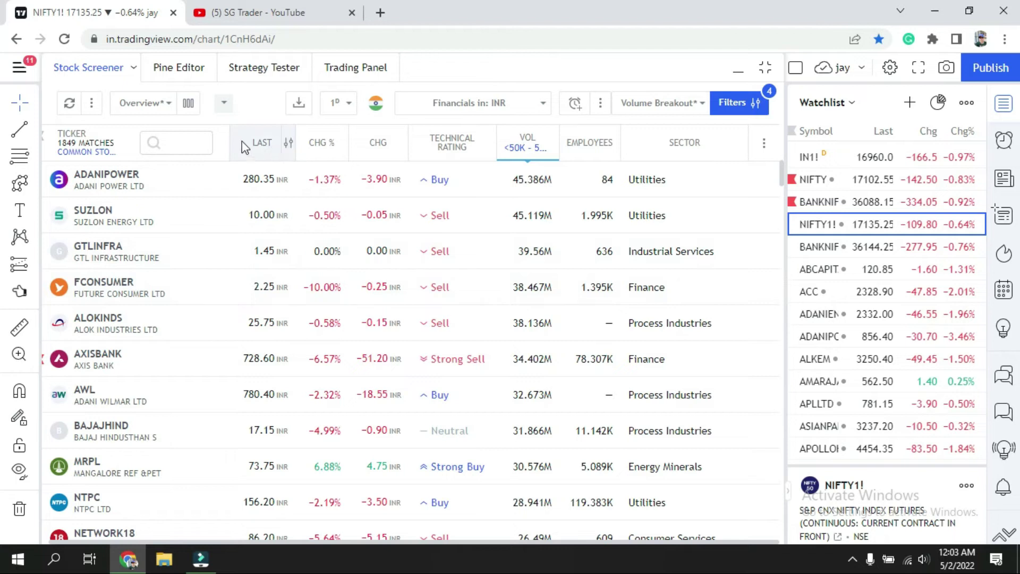
Filter the LAST price column to values above 100
left_click(288, 144)
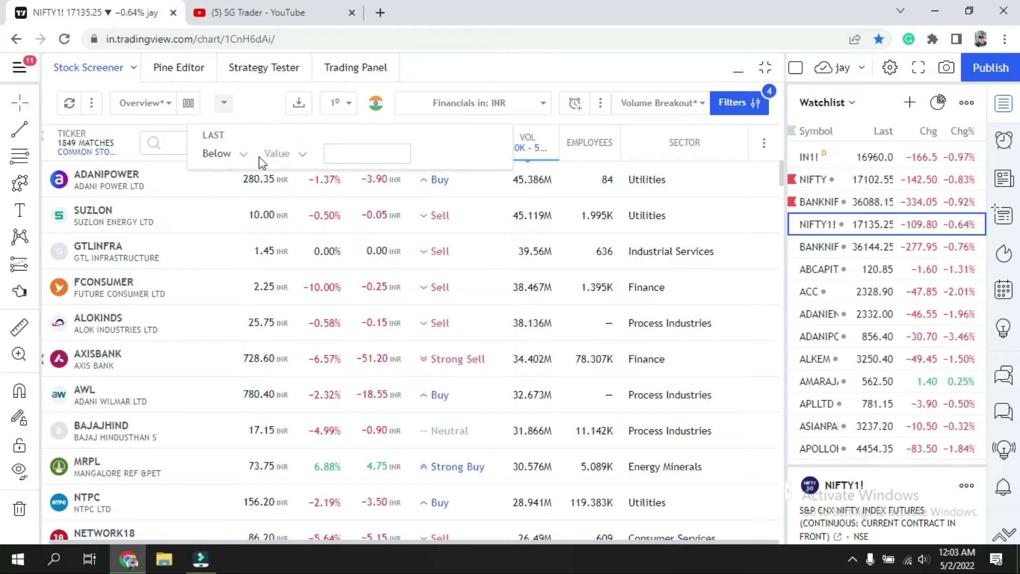
left_click(244, 153)
left_click(250, 211)
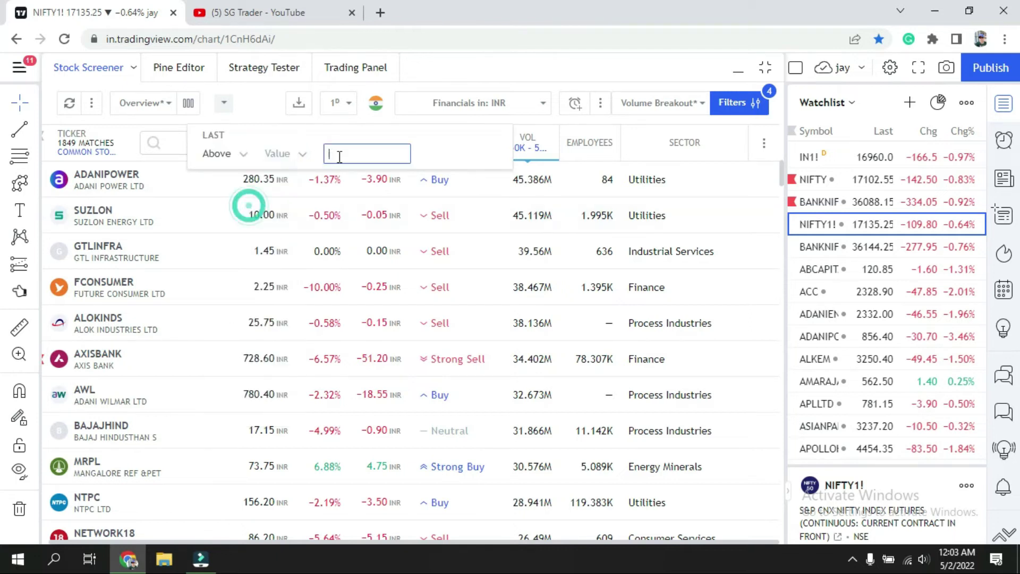
type("100")
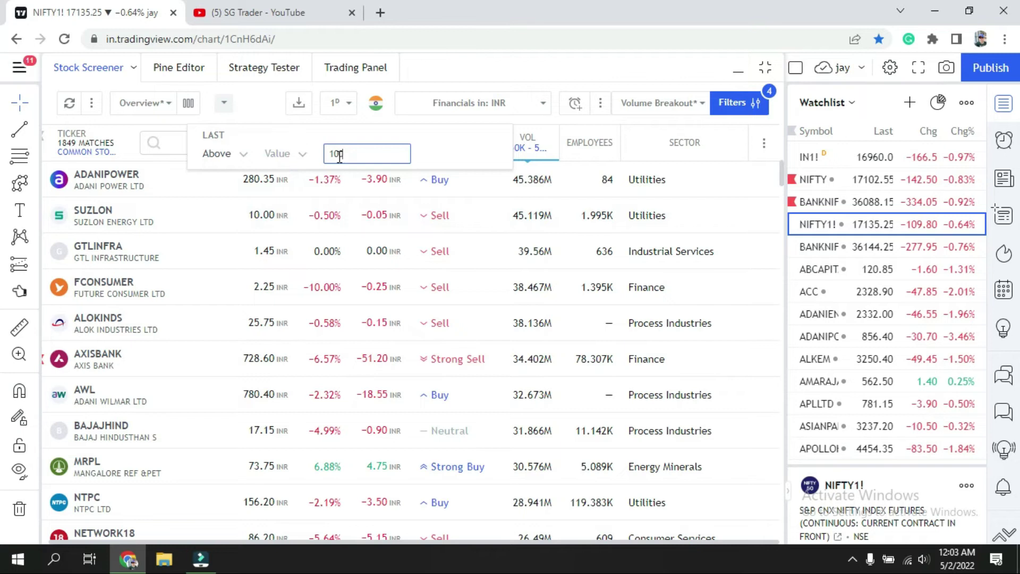
left_click(261, 110)
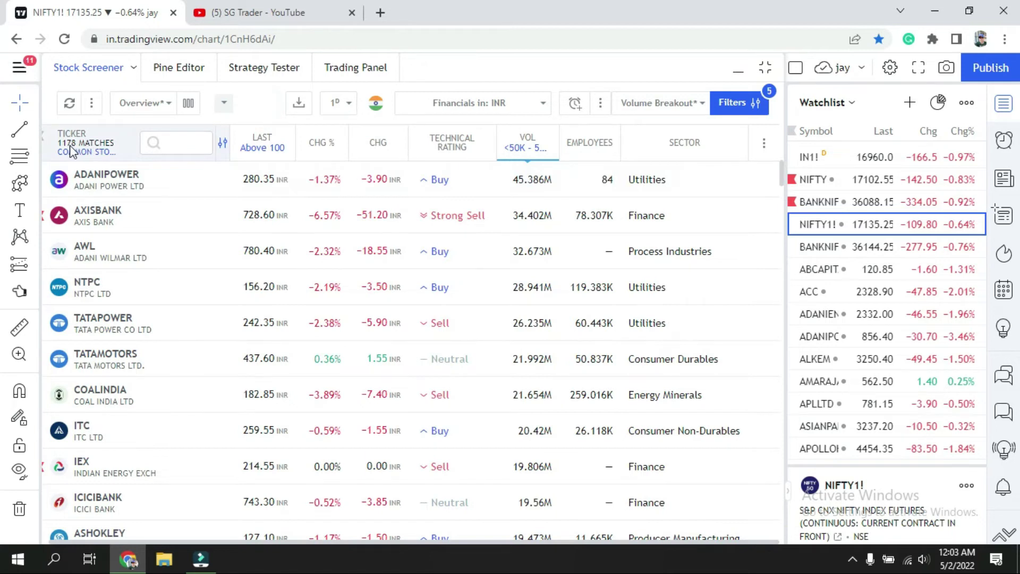
Filter the CHG % column to values above 1, leaving 186 matches
left_click(340, 144)
left_click(310, 156)
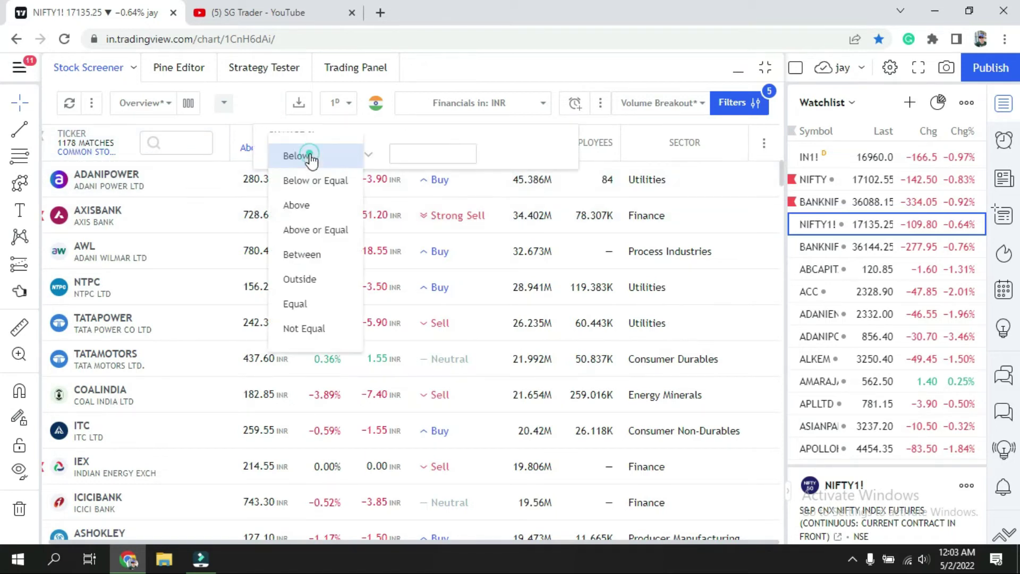
left_click(296, 205)
type("1")
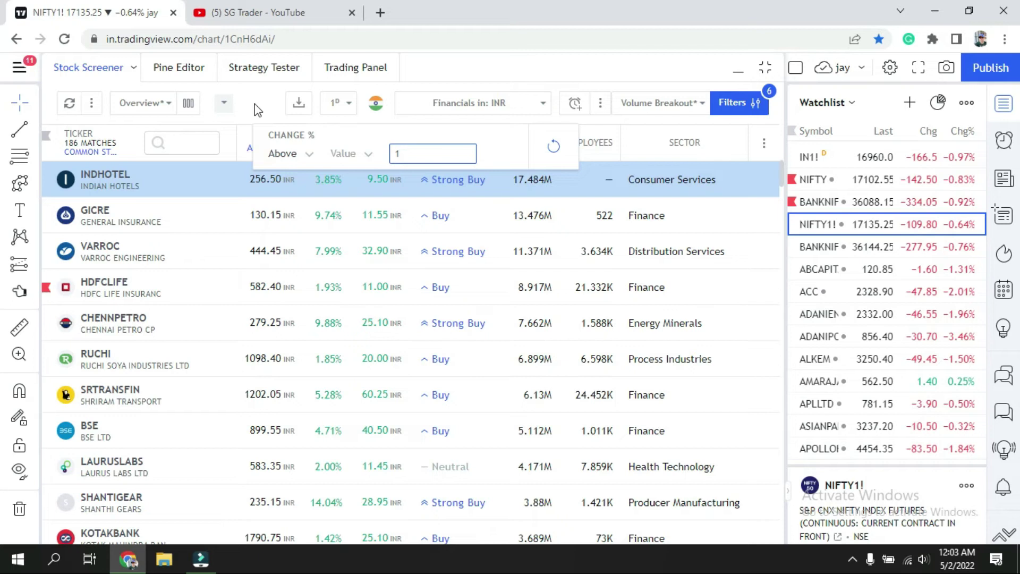
left_click(258, 108)
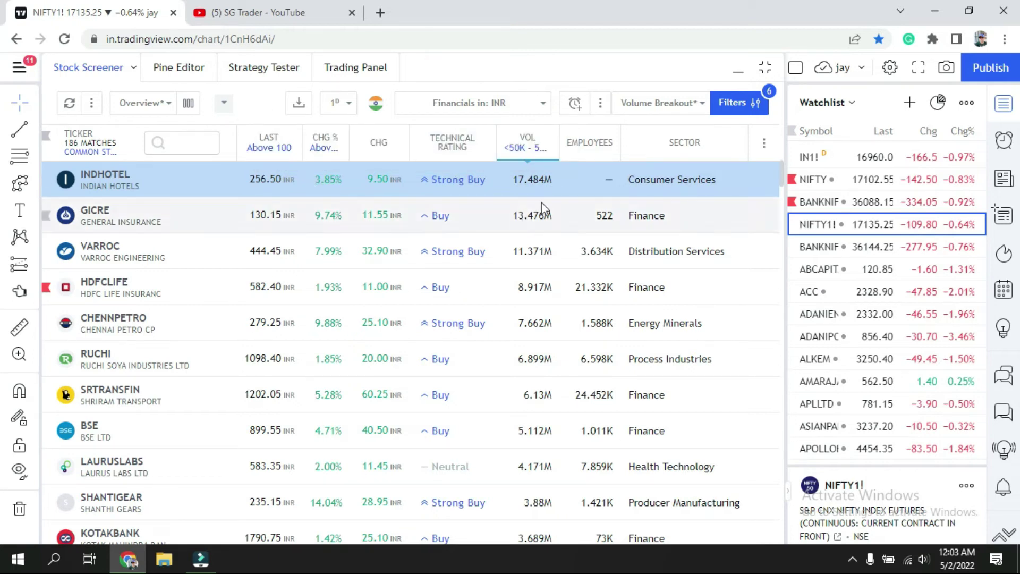
Set the VOL column range to 1M–50M, narrowing results to 33 matches
left_click(537, 148)
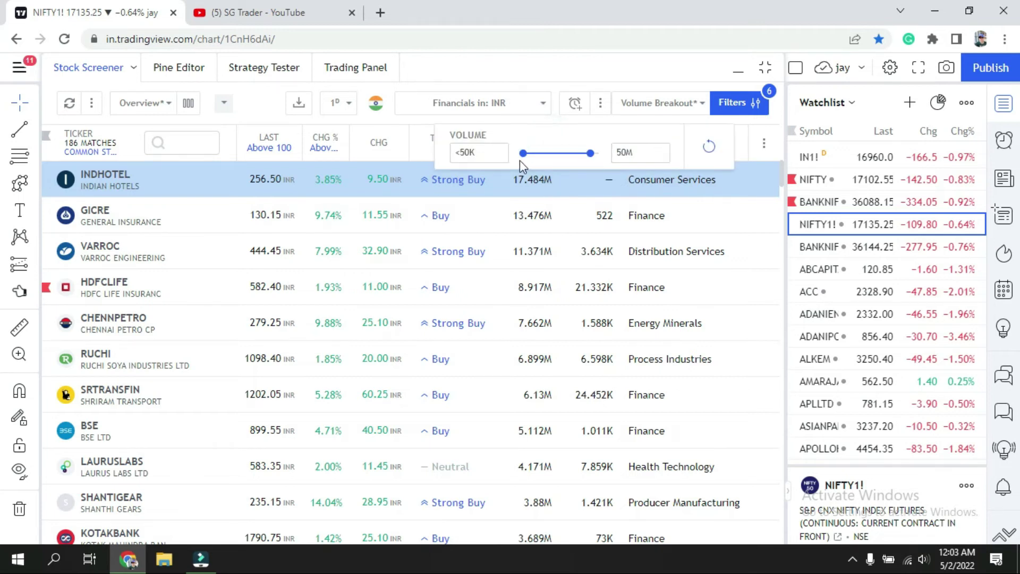
left_click_drag(521, 154, 556, 154)
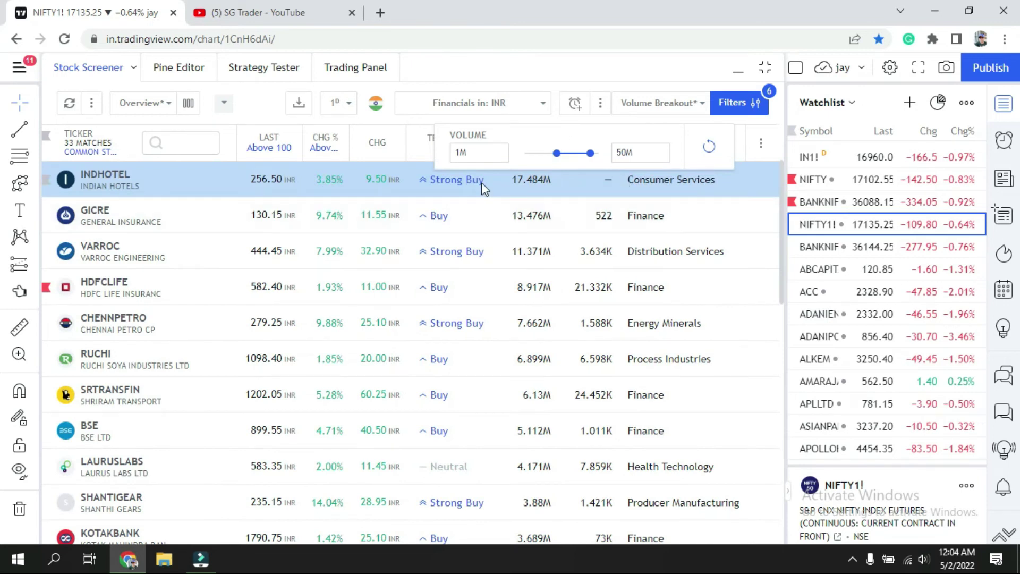
left_click(395, 125)
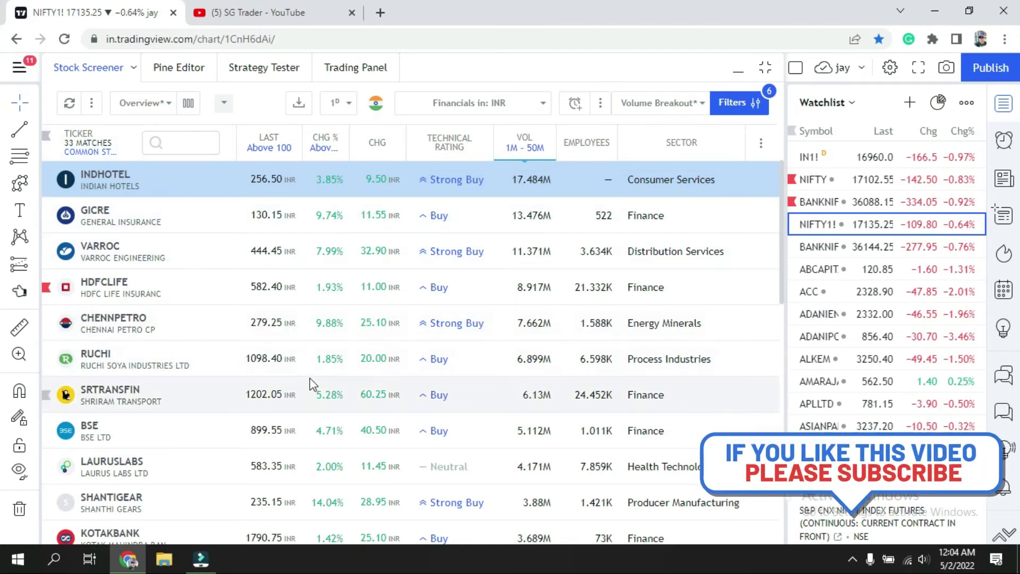
Filter Technical Rating to Strong Buy only and sort the 13 matches by volume, largest first
left_click(488, 147)
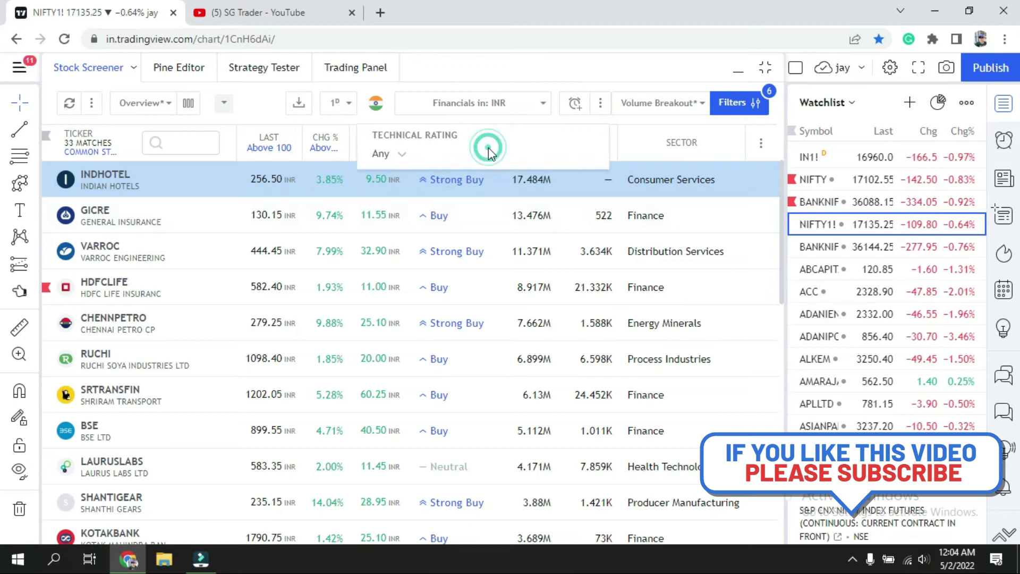
left_click(403, 154)
left_click(394, 190)
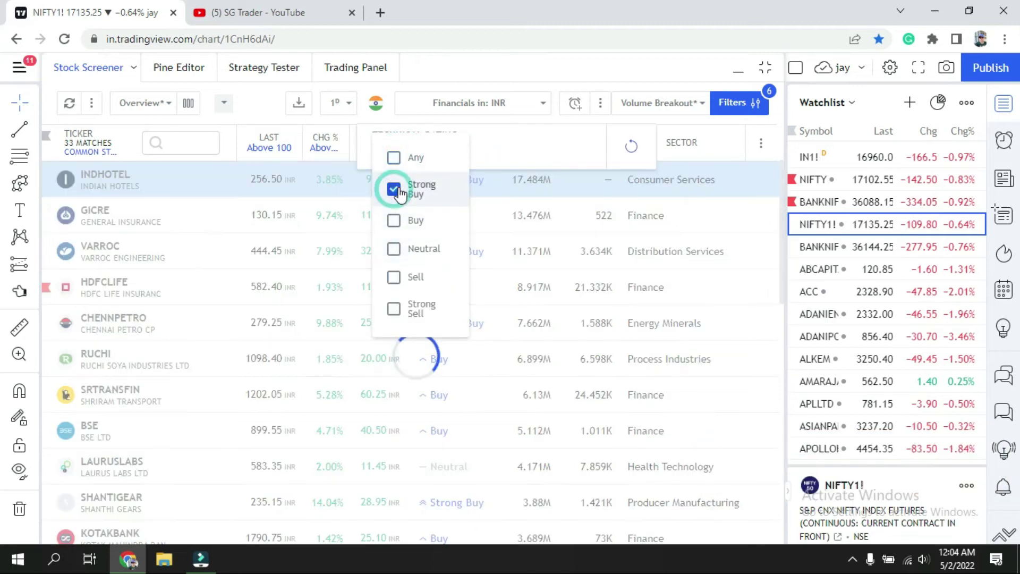
left_click(390, 118)
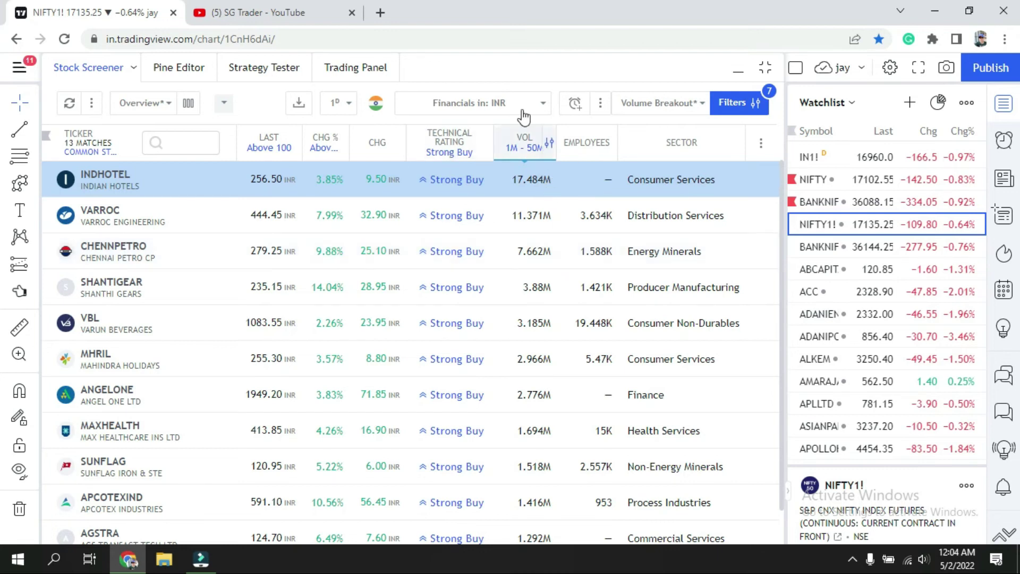
left_click(524, 148)
left_click(523, 149)
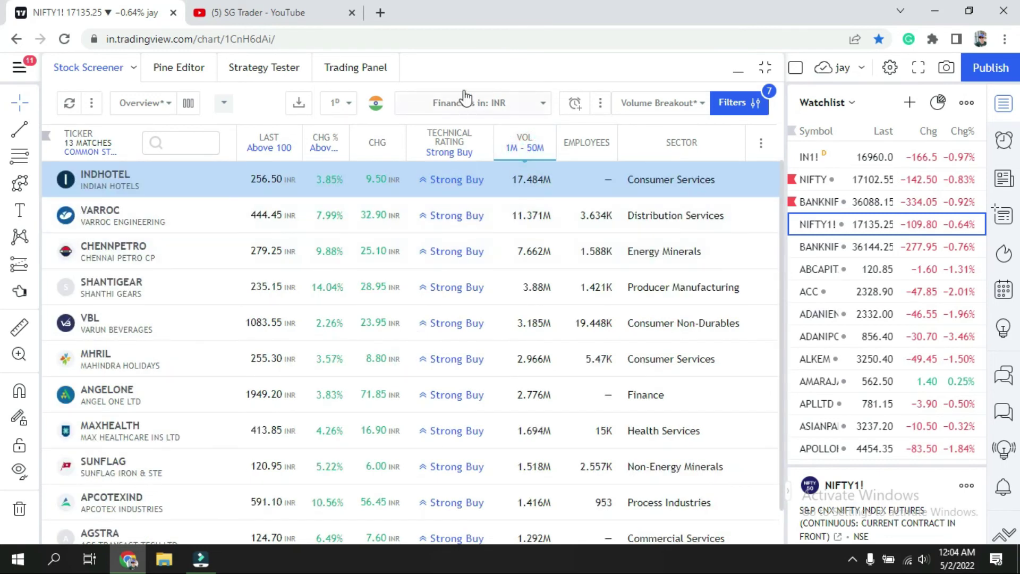
Restore the screener panel and load the INDHOTEL daily chart above it, zooming to inspect
left_click(766, 70)
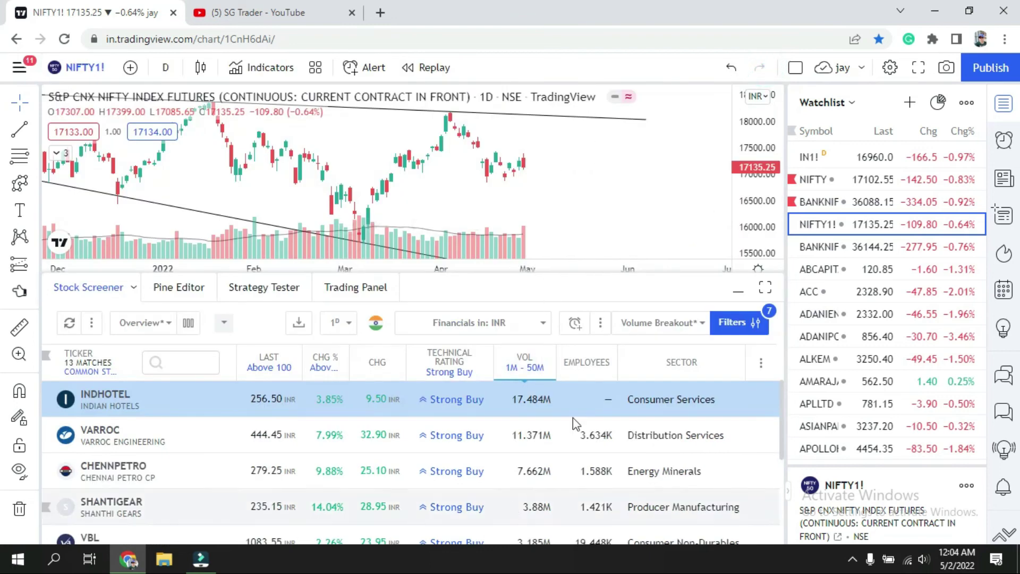
left_click(125, 400)
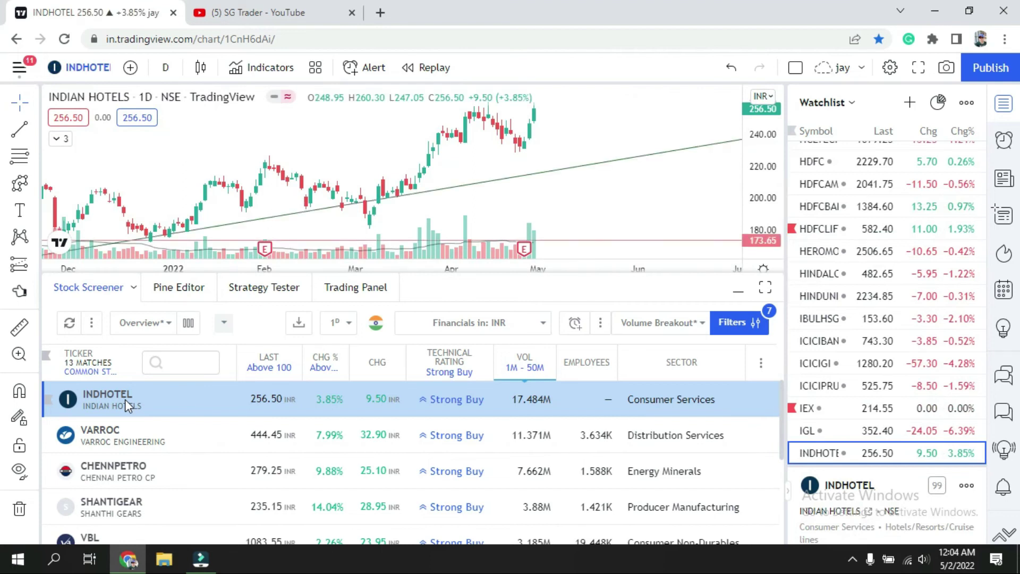
scroll(632, 126, "down", 1)
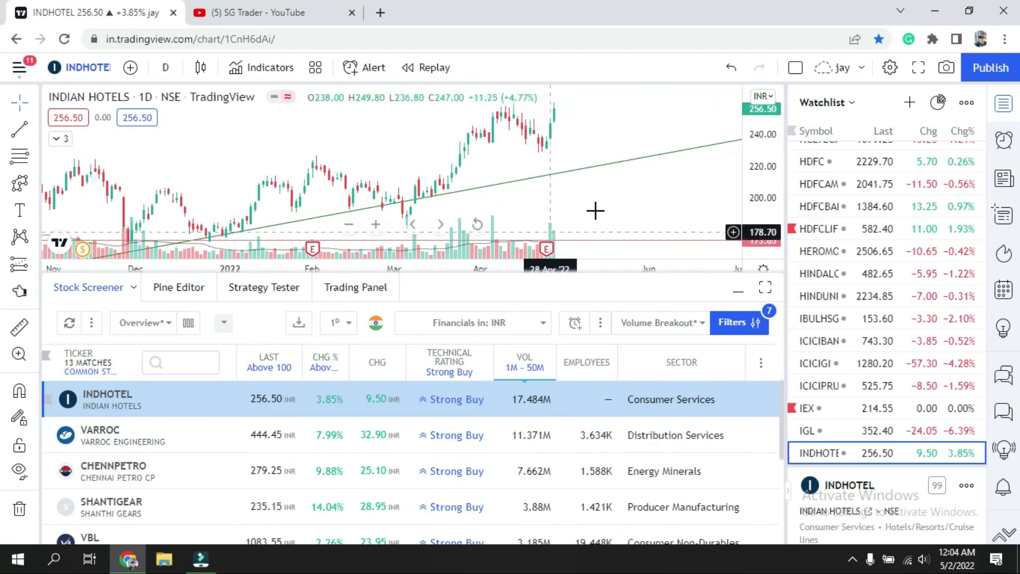
scroll(593, 214, "up", 1)
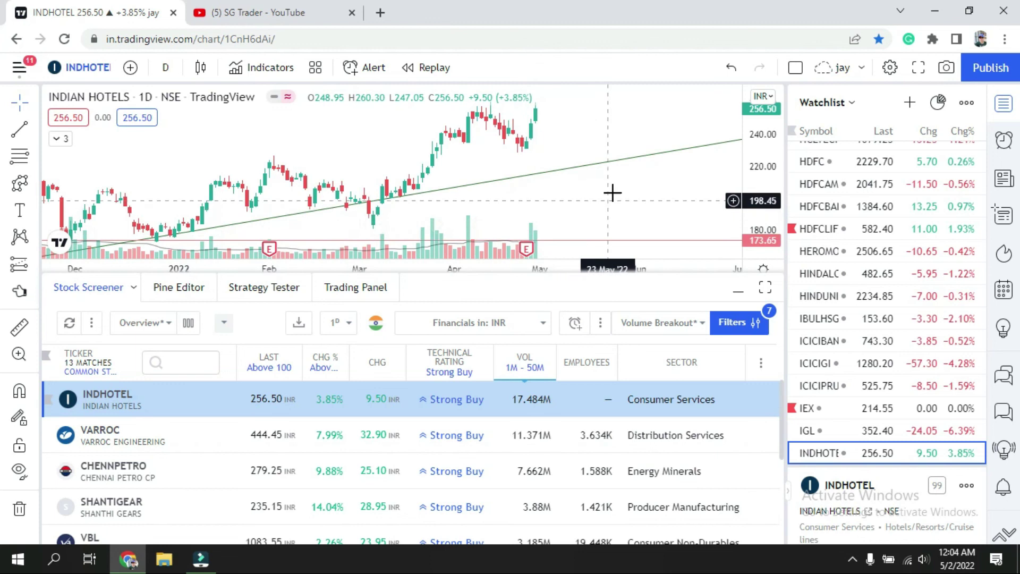
scroll(612, 193, "down", 1)
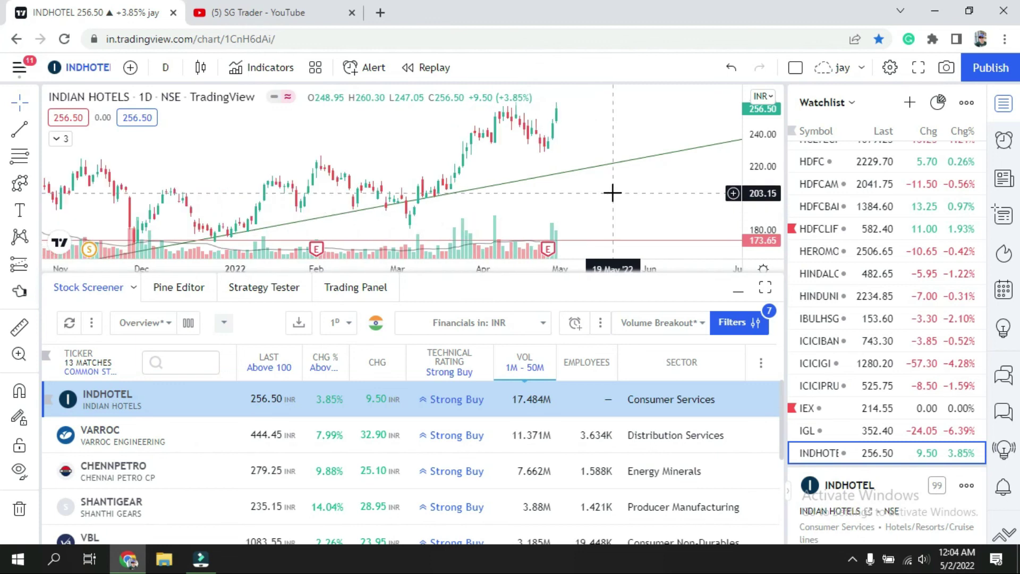
Load the VARROC, CHENNPETRO and SHANTIGEAR charts from the screener list in turn
left_click(136, 429)
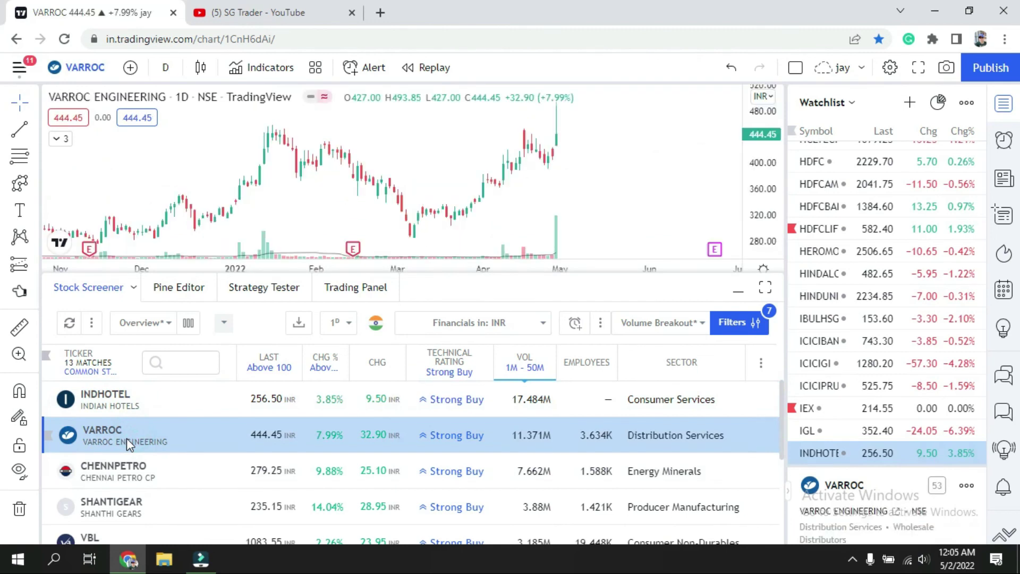
left_click(122, 471)
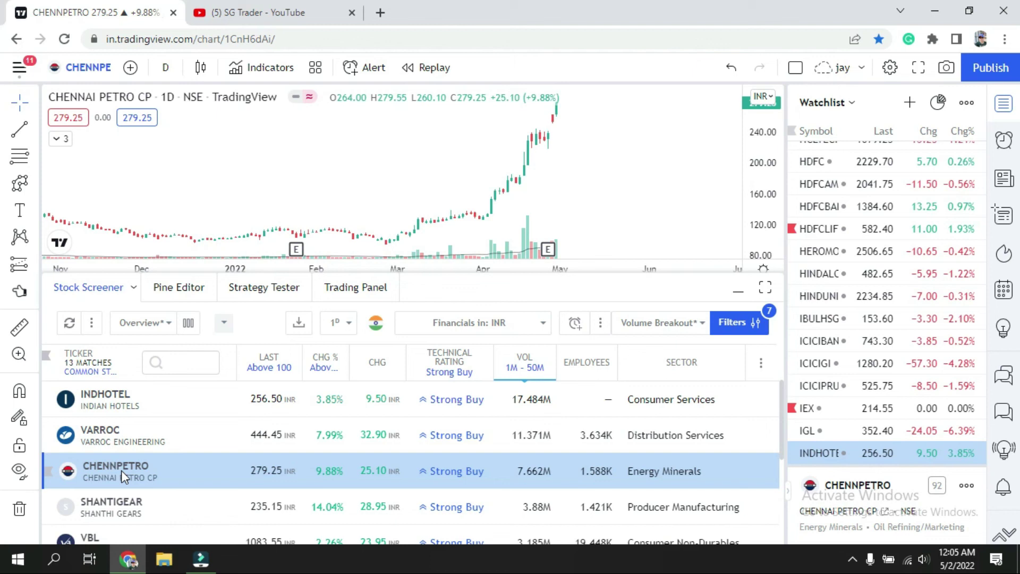
left_click(129, 509)
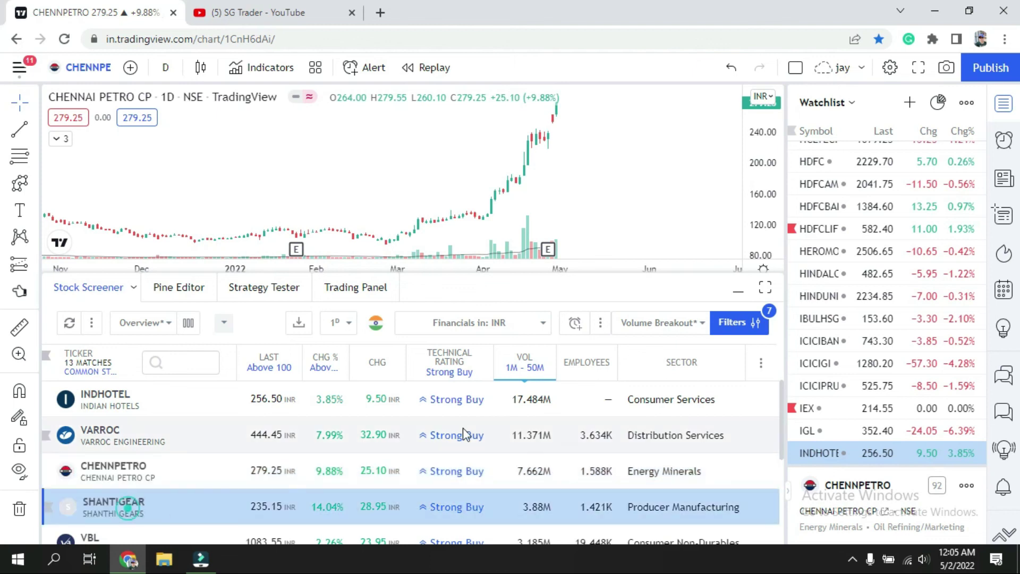